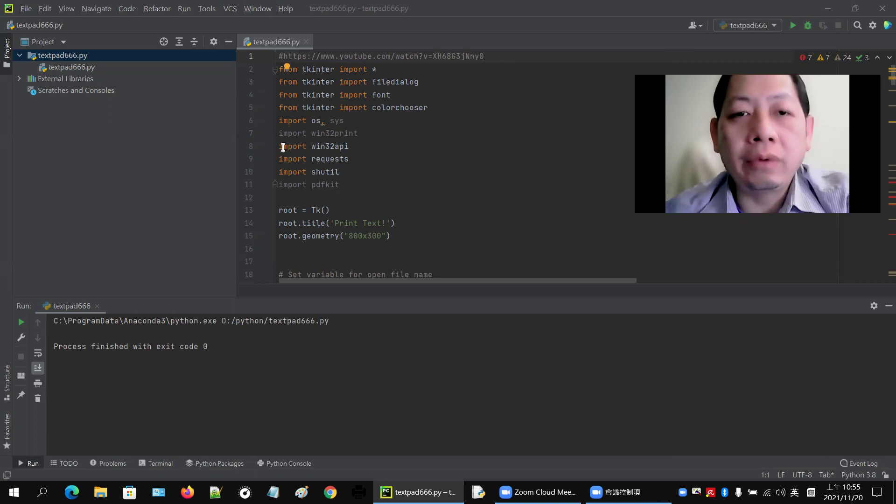
Step: Select the win32api import line in textpad666.py
{"action": "left_click_drag", "start_coordinate": [280, 147], "coordinate": [346, 144]}
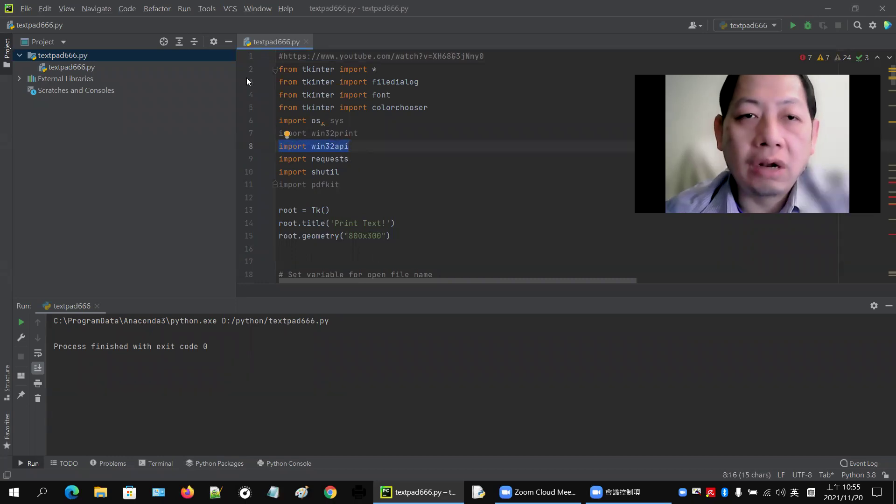
Step: Run the textpad666 script via Run > Run... to open the Print Text! window
{"action": "left_click", "coordinate": [192, 14]}
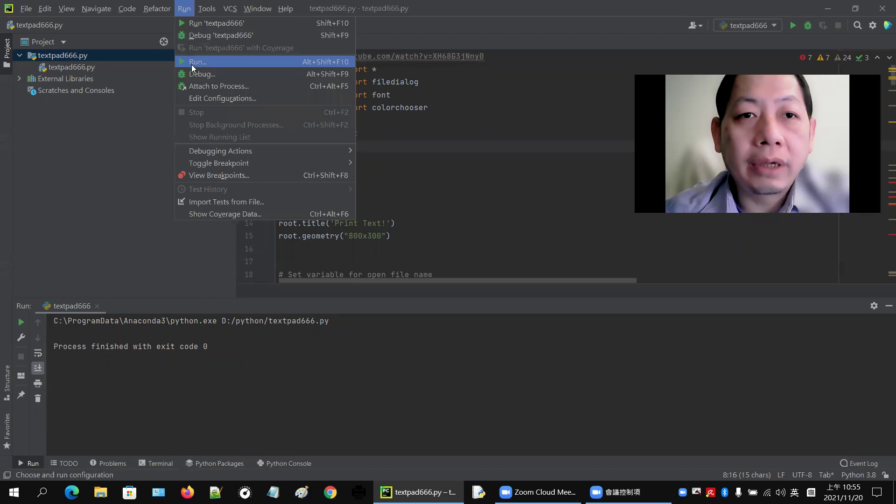
{"action": "left_click", "coordinate": [193, 63]}
{"action": "left_click", "coordinate": [495, 256]}
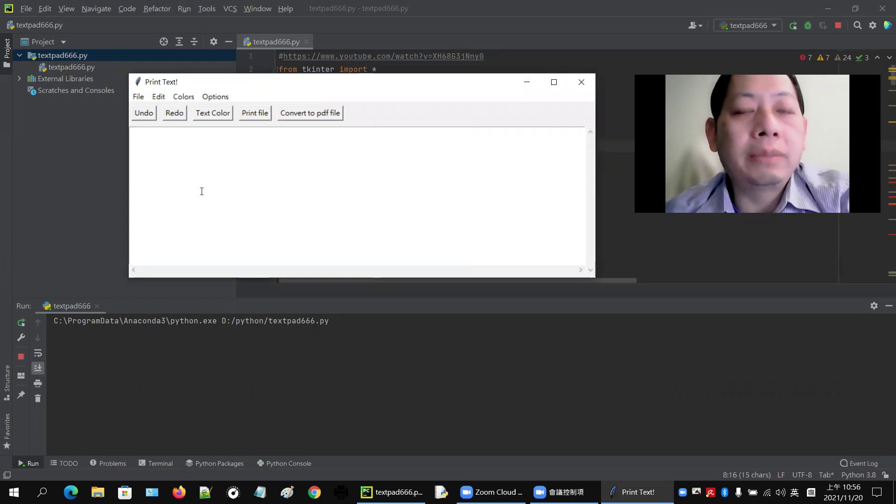
{"action": "left_click", "coordinate": [138, 102]}
{"action": "left_click", "coordinate": [240, 85]}
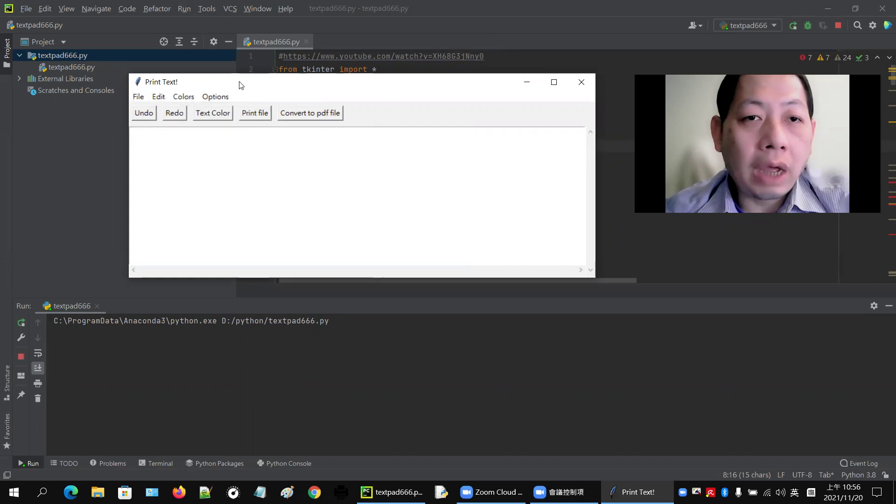
{"action": "left_click", "coordinate": [140, 97]}
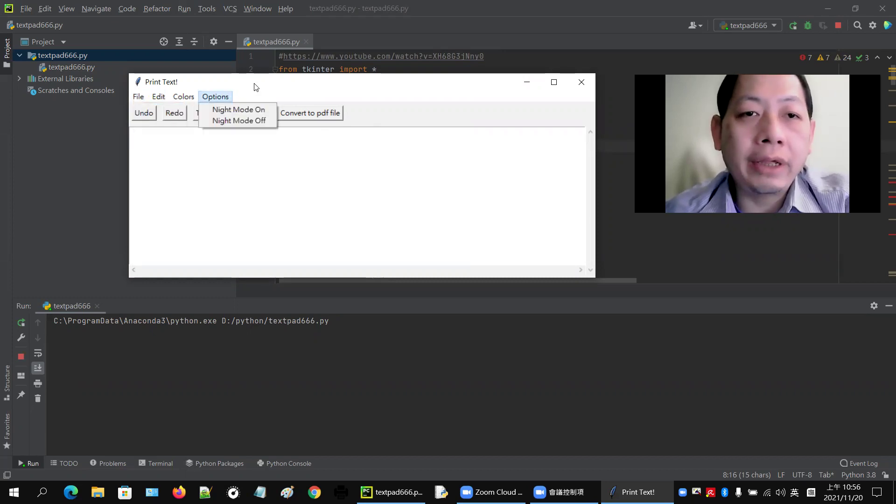
{"action": "left_click", "coordinate": [252, 87]}
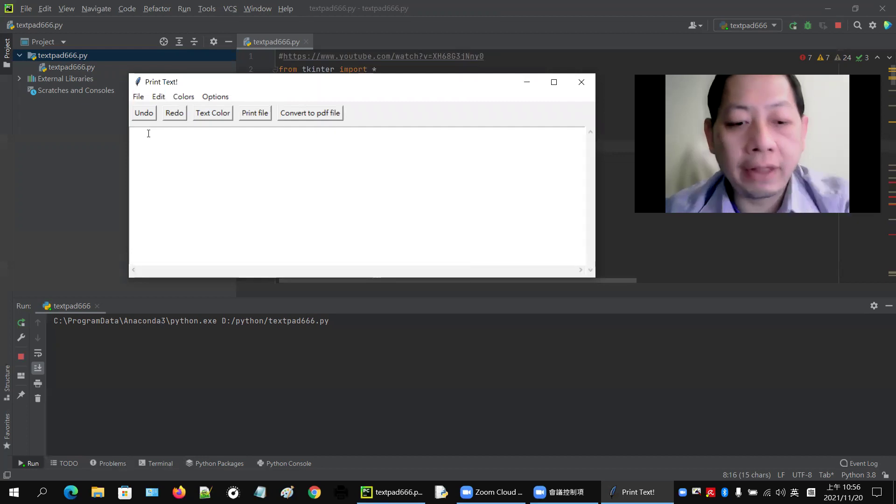
{"action": "type", "text": "rrr"}
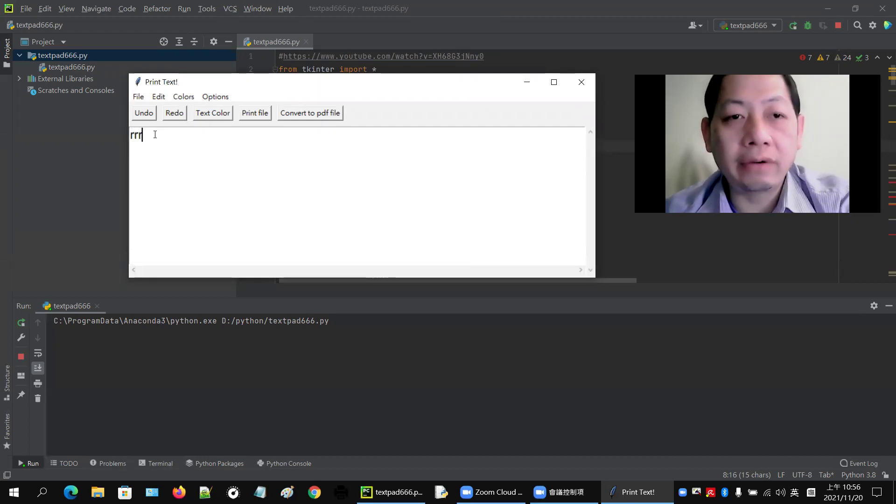
Step: Recolour the selected 'rrr' text red using the Text Color picker
{"action": "left_click_drag", "start_coordinate": [154, 133], "coordinate": [164, 122]}
{"action": "left_click", "coordinate": [198, 115]}
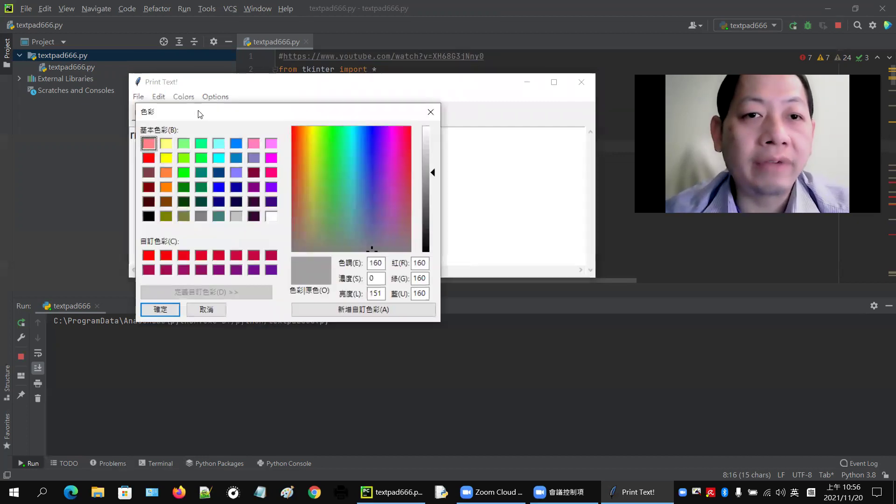
{"action": "left_click", "coordinate": [149, 157]}
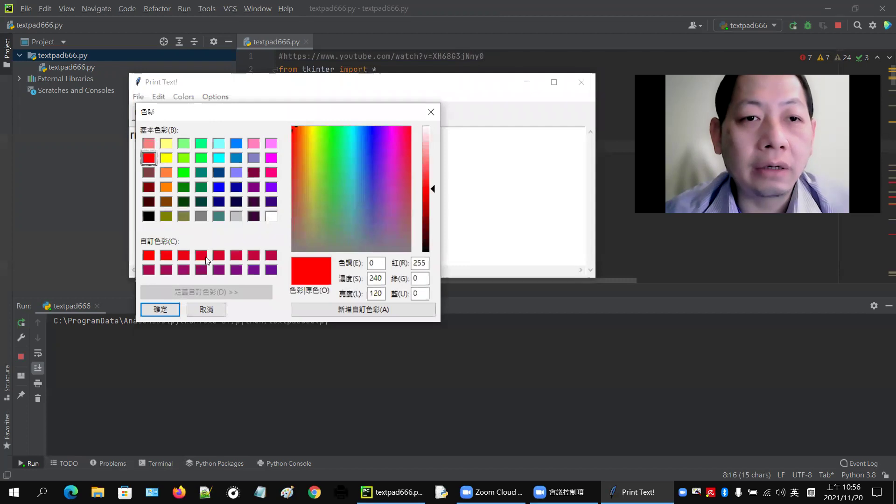
{"action": "left_click", "coordinate": [159, 312]}
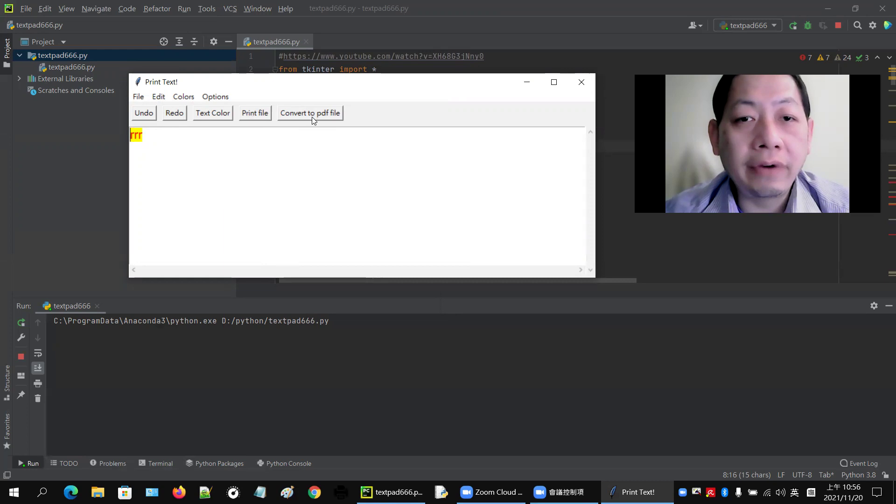
{"action": "left_click", "coordinate": [257, 115]}
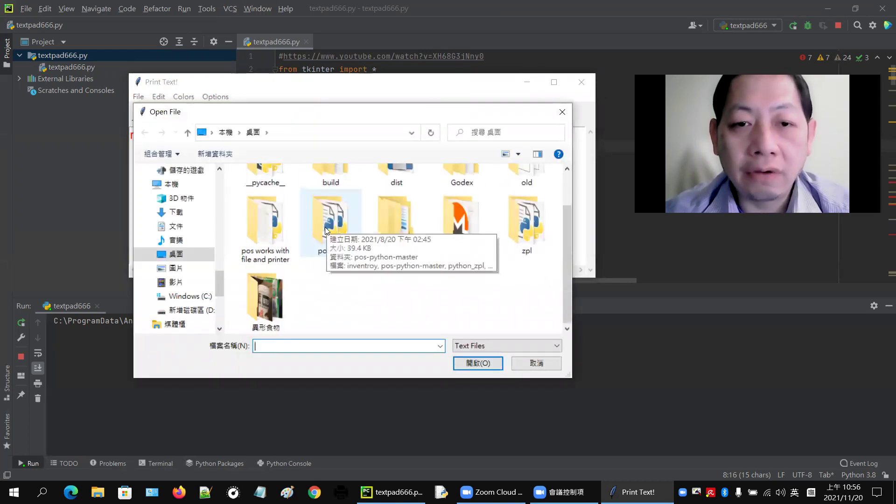
{"action": "left_click", "coordinate": [562, 112]}
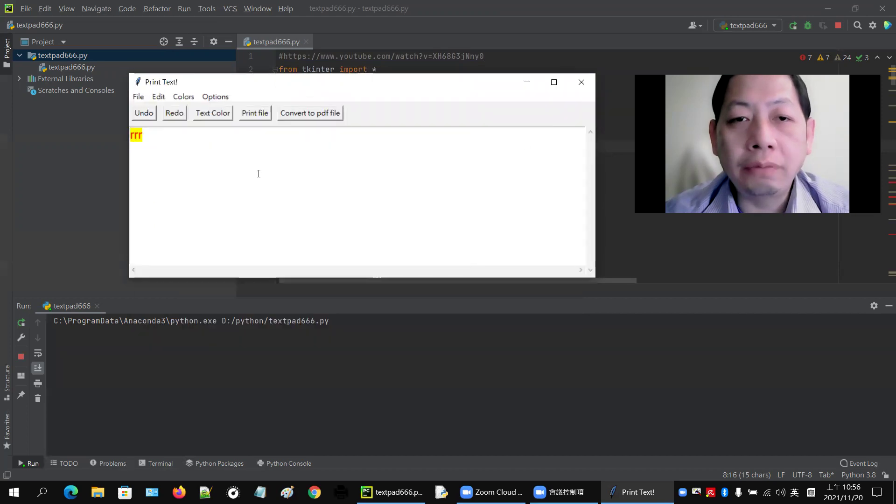